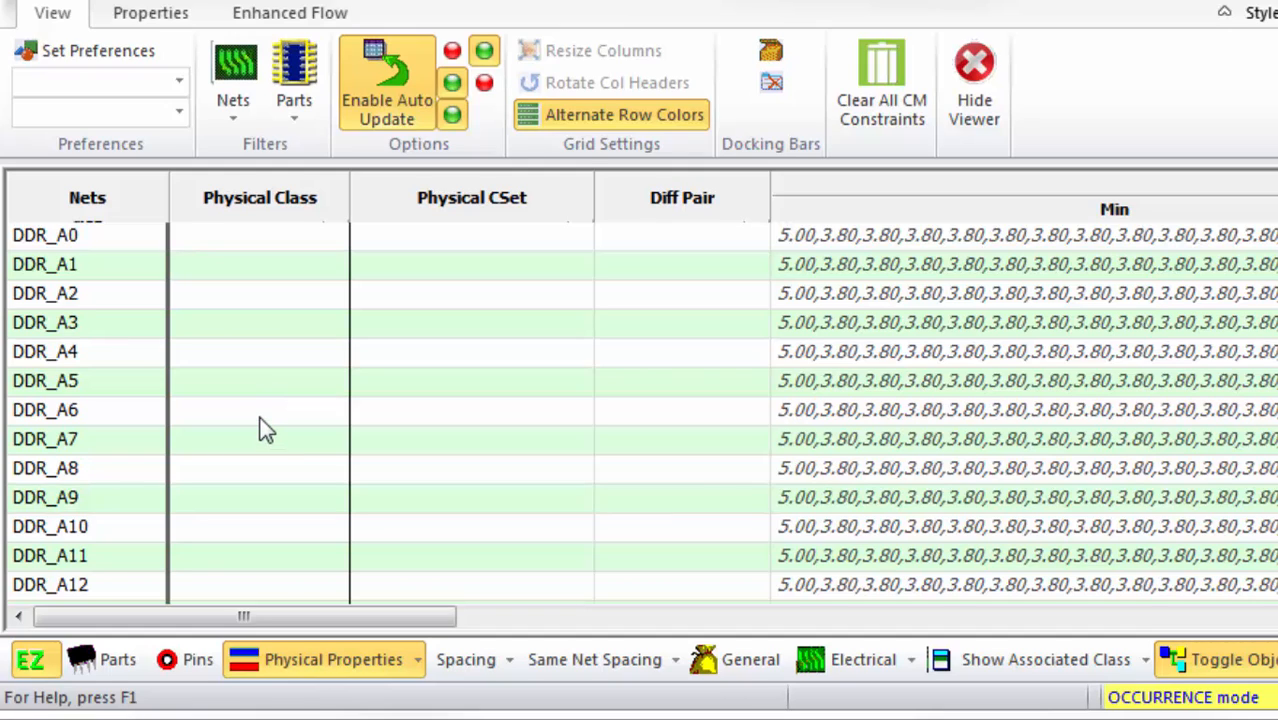
Show all spacing properties and open the spacing definition from the DDR_A0 net's spacing class
{"action": "left_click", "coordinate": [461, 667]}
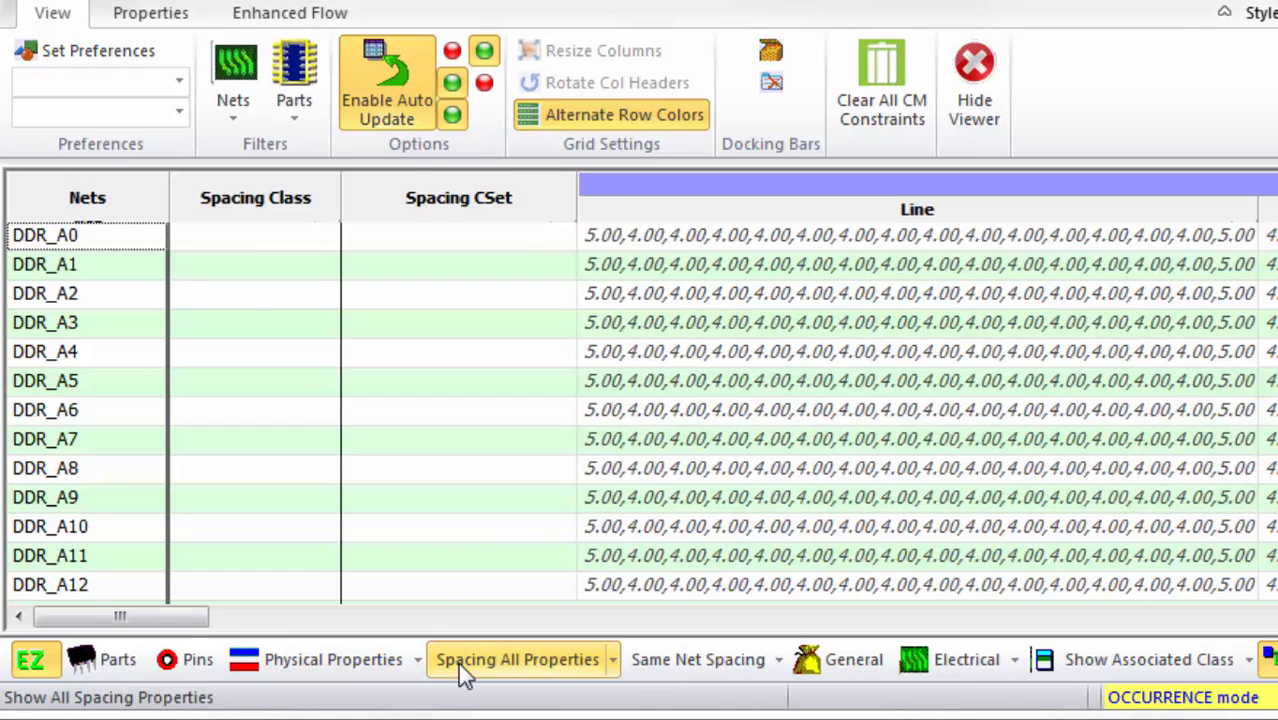
{"action": "left_click", "coordinate": [281, 243]}
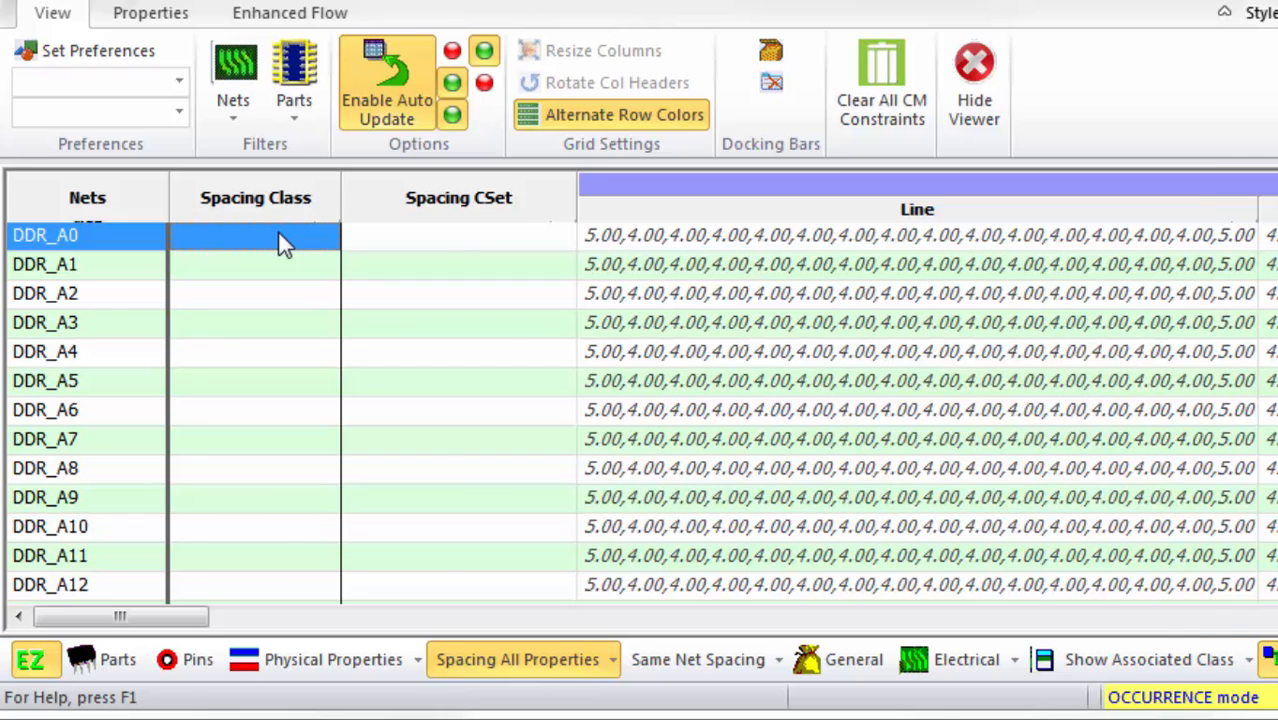
{"action": "double_click", "coordinate": [279, 236]}
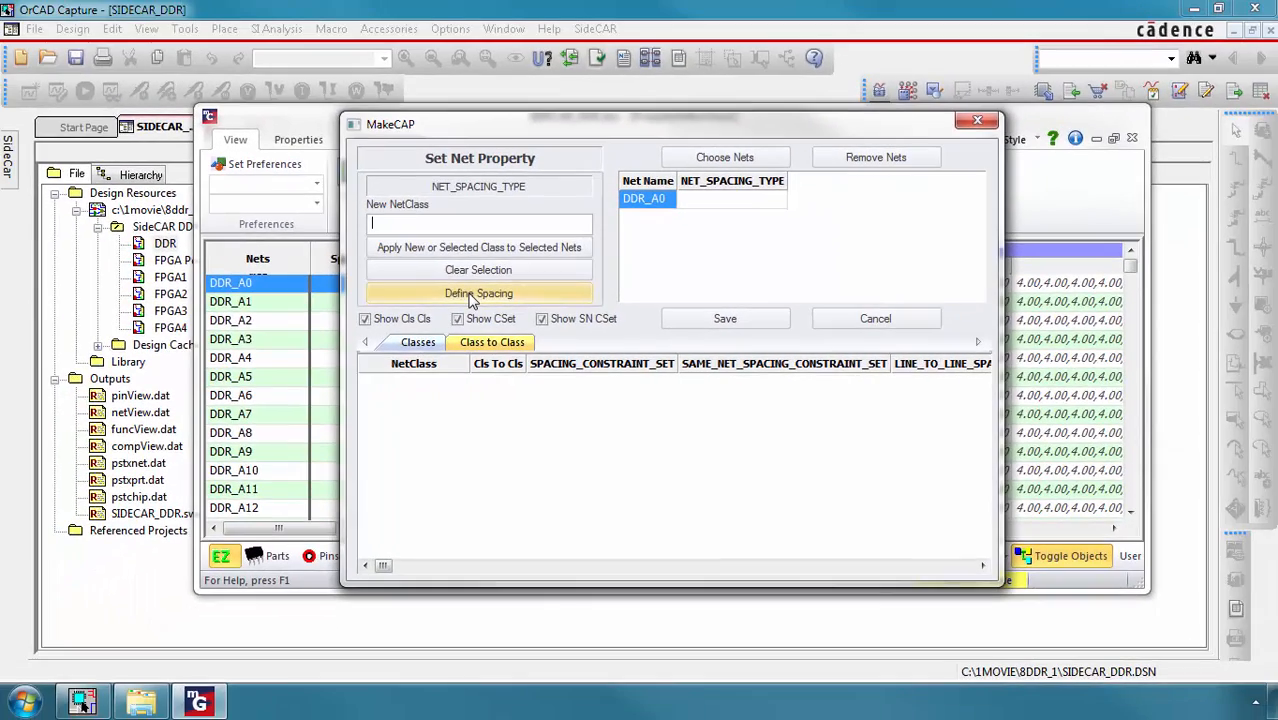
{"action": "left_click", "coordinate": [419, 255]}
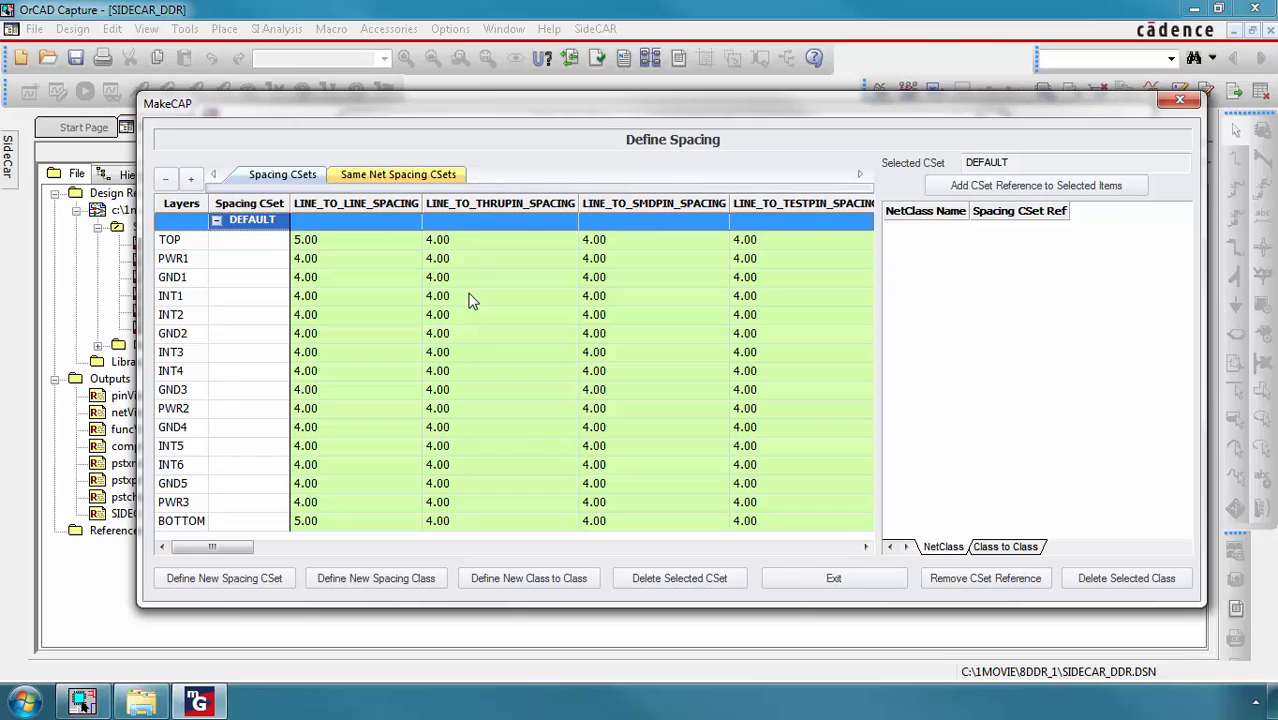
Create a new spacing net class named DDR_Clock
{"action": "left_click", "coordinate": [408, 582]}
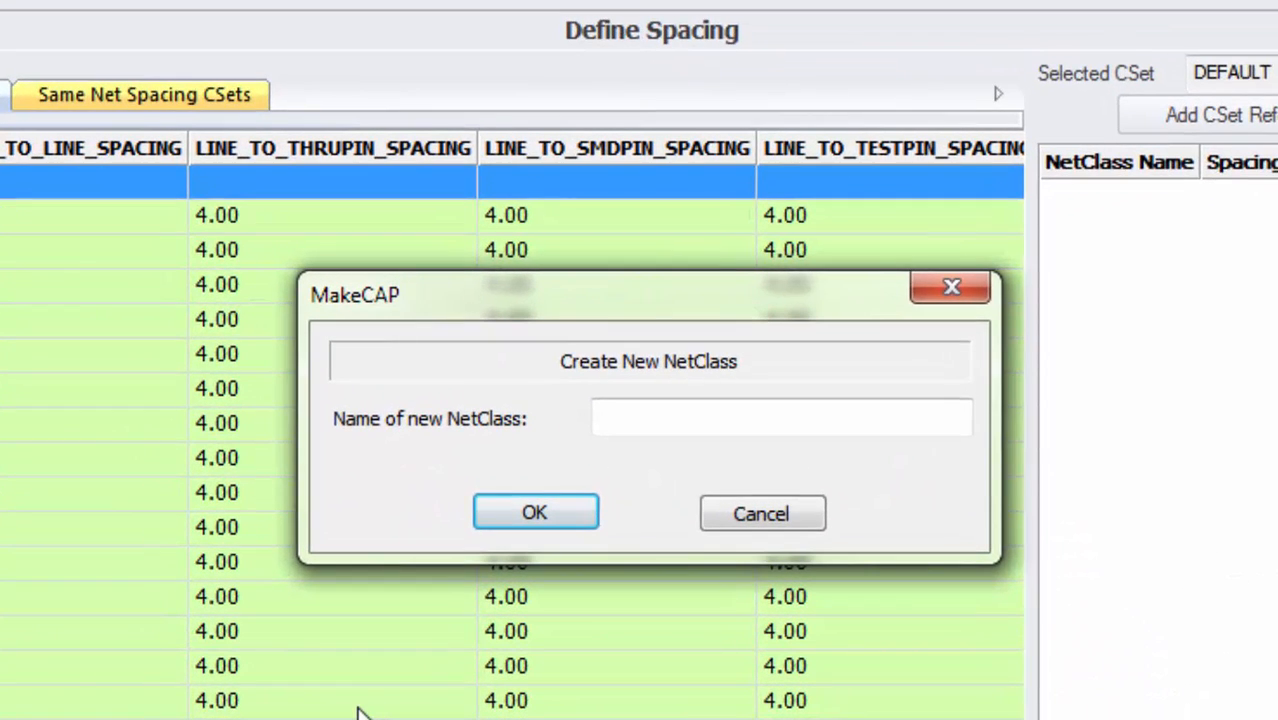
{"action": "left_click", "coordinate": [634, 415]}
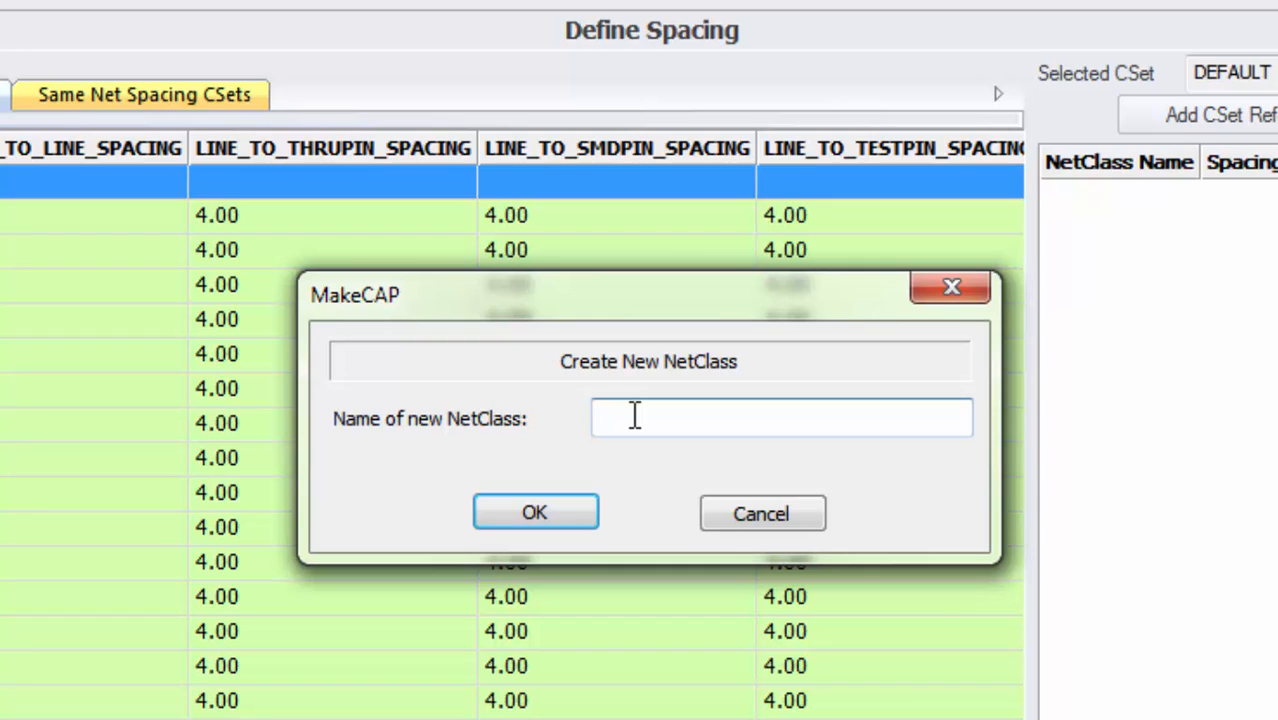
{"action": "type", "text": "DDR_Clock"}
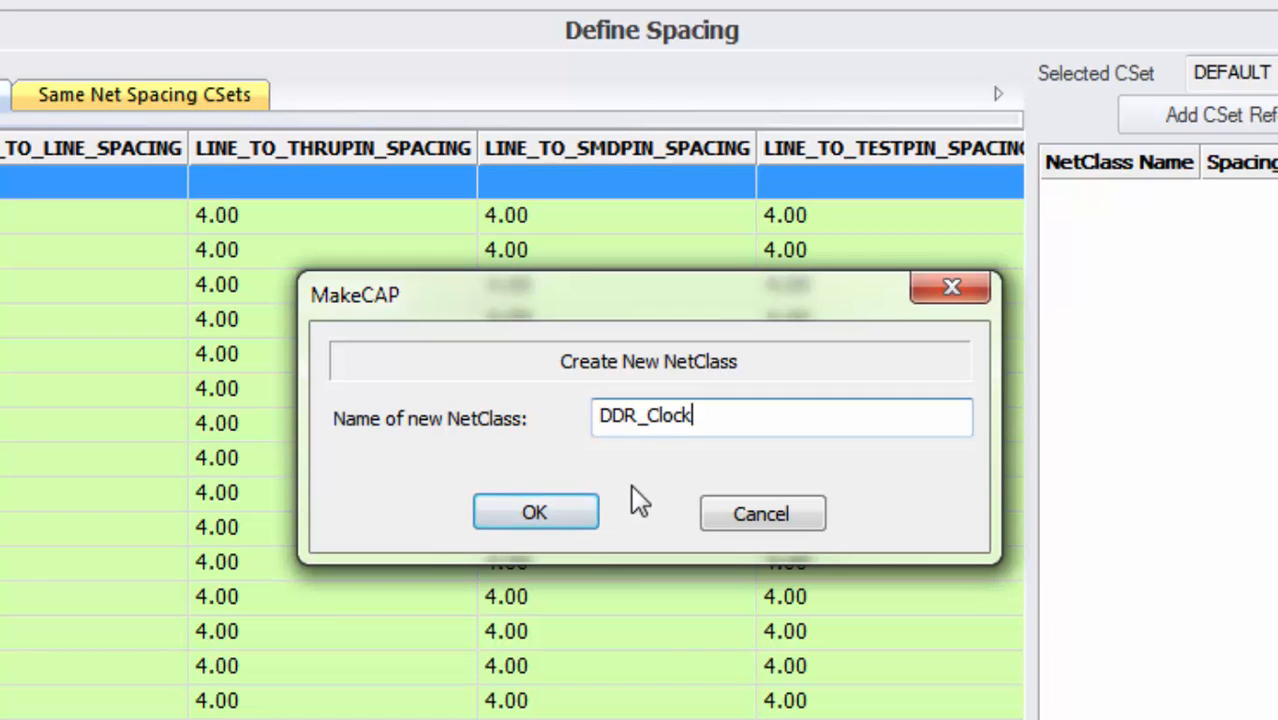
{"action": "key", "text": "Return"}
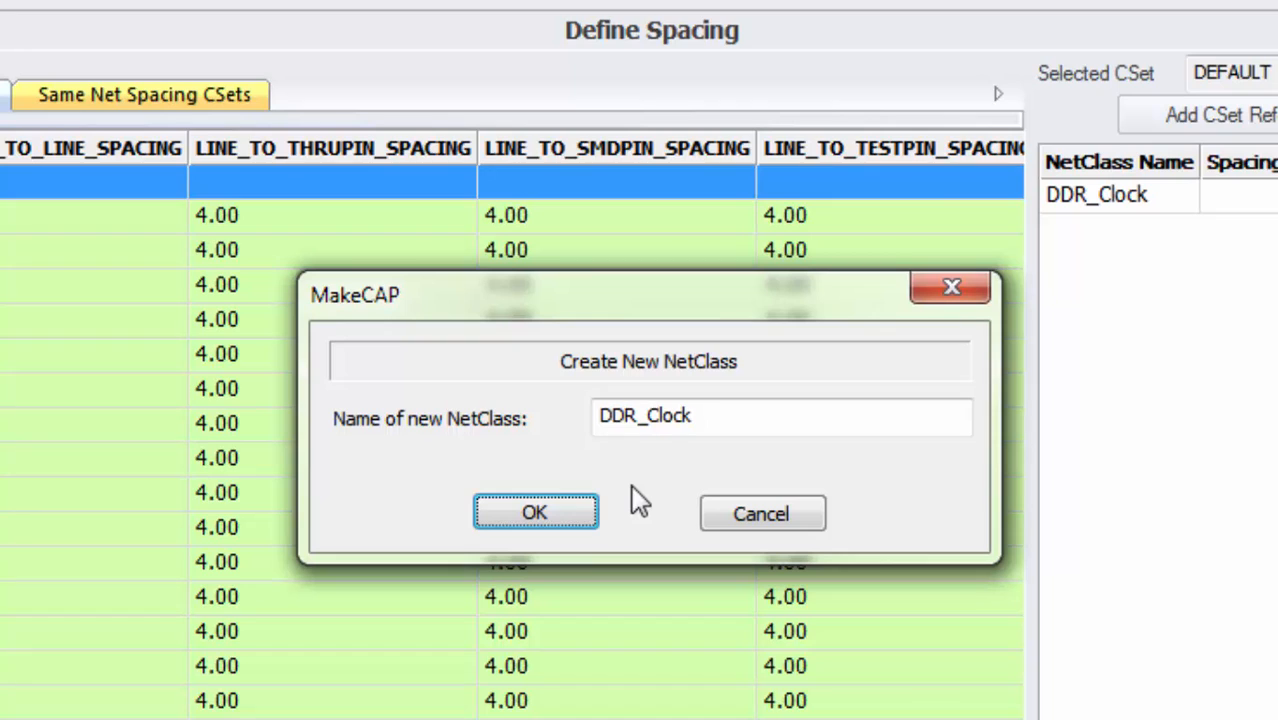
Create another spacing net class named DDR_Strobes
{"action": "left_click", "coordinate": [702, 410]}
{"action": "key", "text": "BackSpace"}
{"action": "key", "text": "BackSpace"}
{"action": "key", "text": "BackSpace"}
{"action": "key", "text": "BackSpace"}
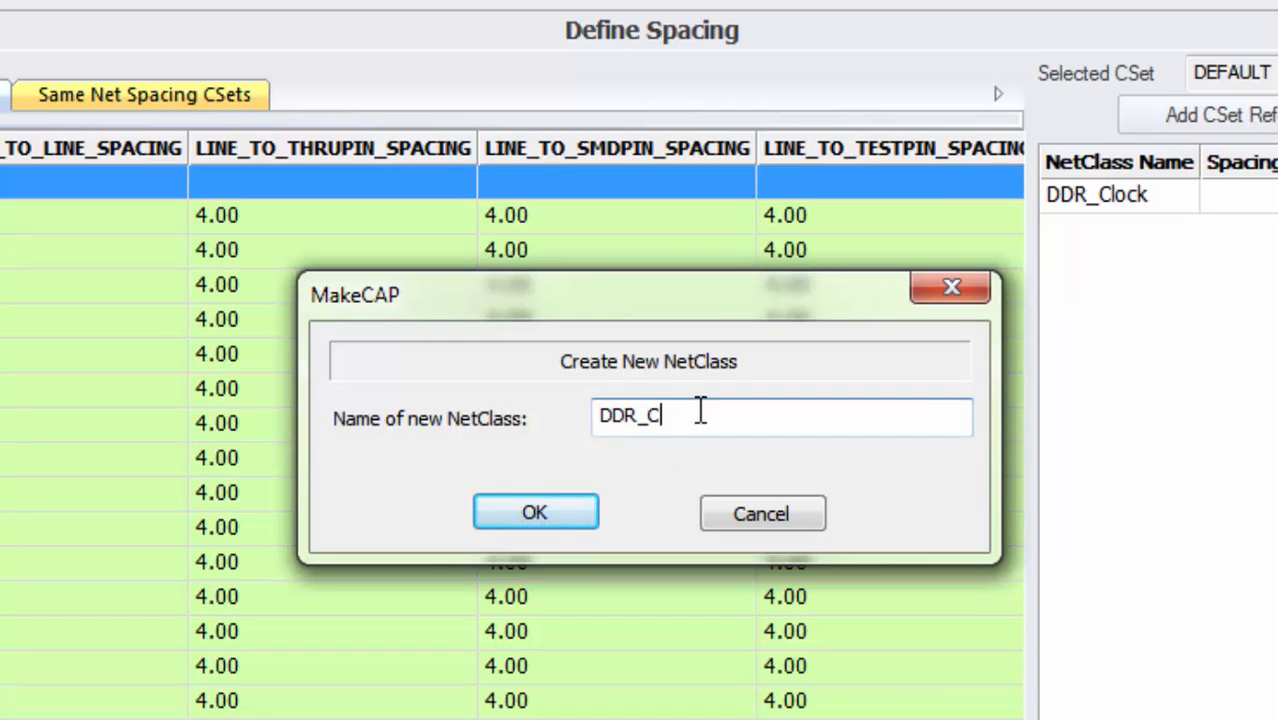
{"action": "key", "text": "BackSpace"}
{"action": "type", "text": "Strobes"}
{"action": "left_click", "coordinate": [506, 521]}
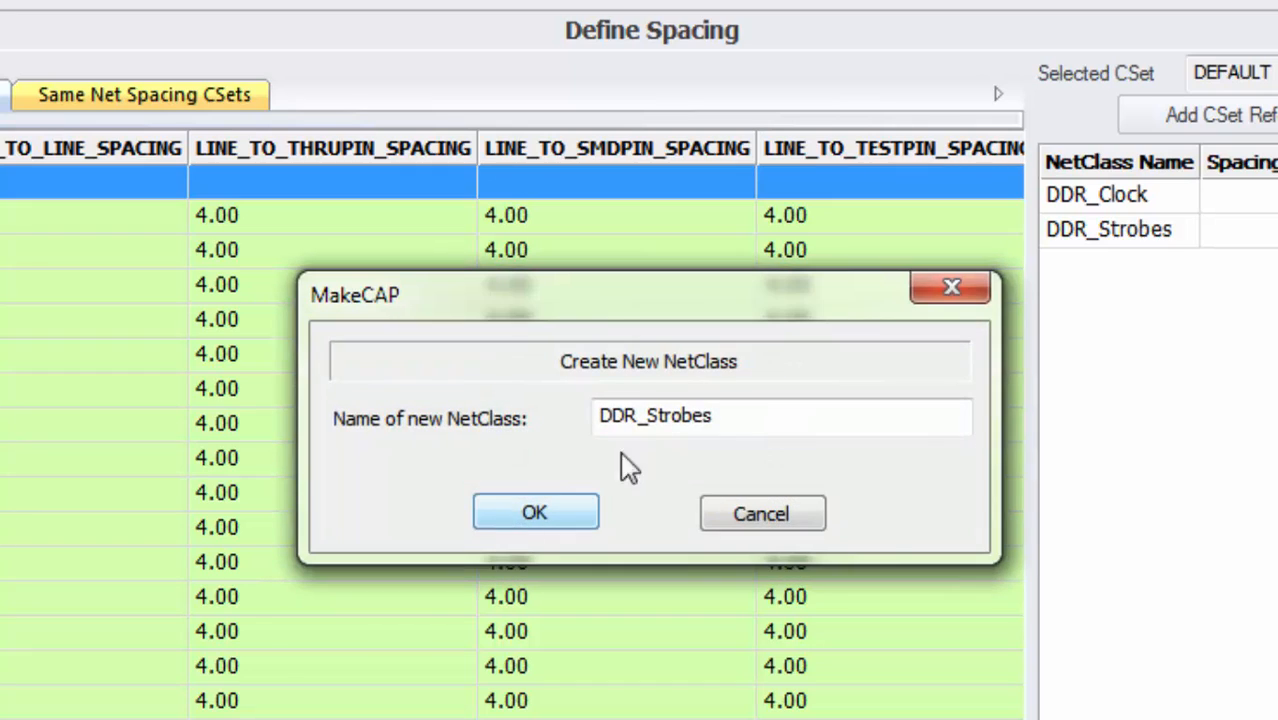
Create a spacing net class named DDR_BL0_nostr
{"action": "left_click", "coordinate": [722, 408]}
{"action": "key", "text": "BackSpace"}
{"action": "key", "text": "BackSpace"}
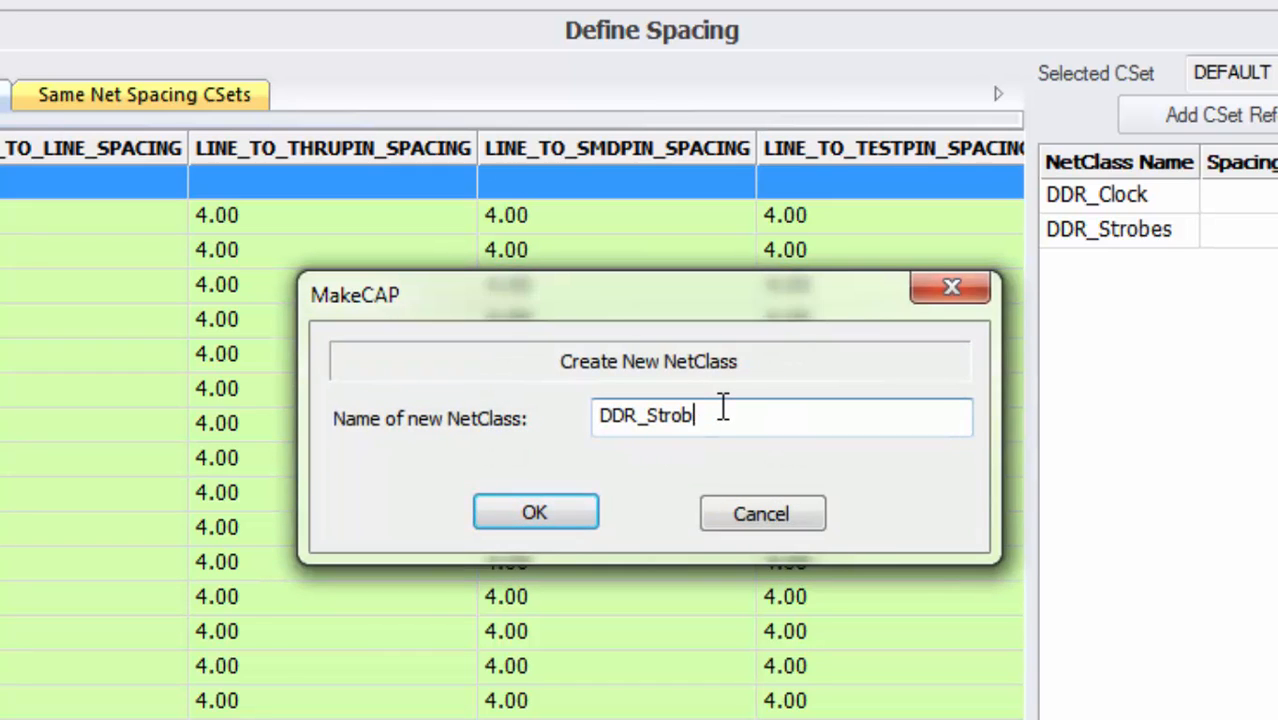
{"action": "key", "text": "BackSpace"}
{"action": "key", "text": "BackSpace"}
{"action": "key", "text": "BackSpace"}
{"action": "key", "text": "BackSpace"}
{"action": "key", "text": "BackSpace"}
{"action": "type", "text": "BL0_nostr"}
{"action": "left_click", "coordinate": [576, 517]}
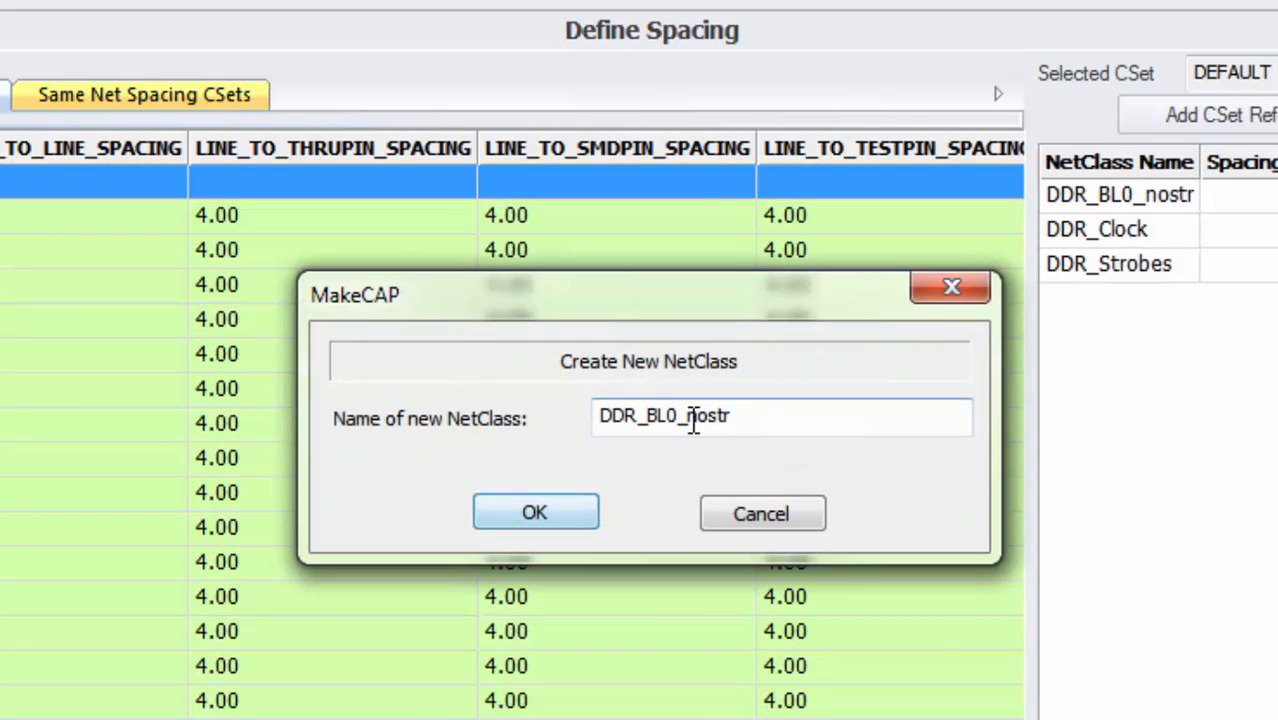
Create the spacing net classes DDR_BL1_nostr through DDR_BL7_nostr, changing only the byte lane number in each name
{"action": "left_click", "coordinate": [679, 416]}
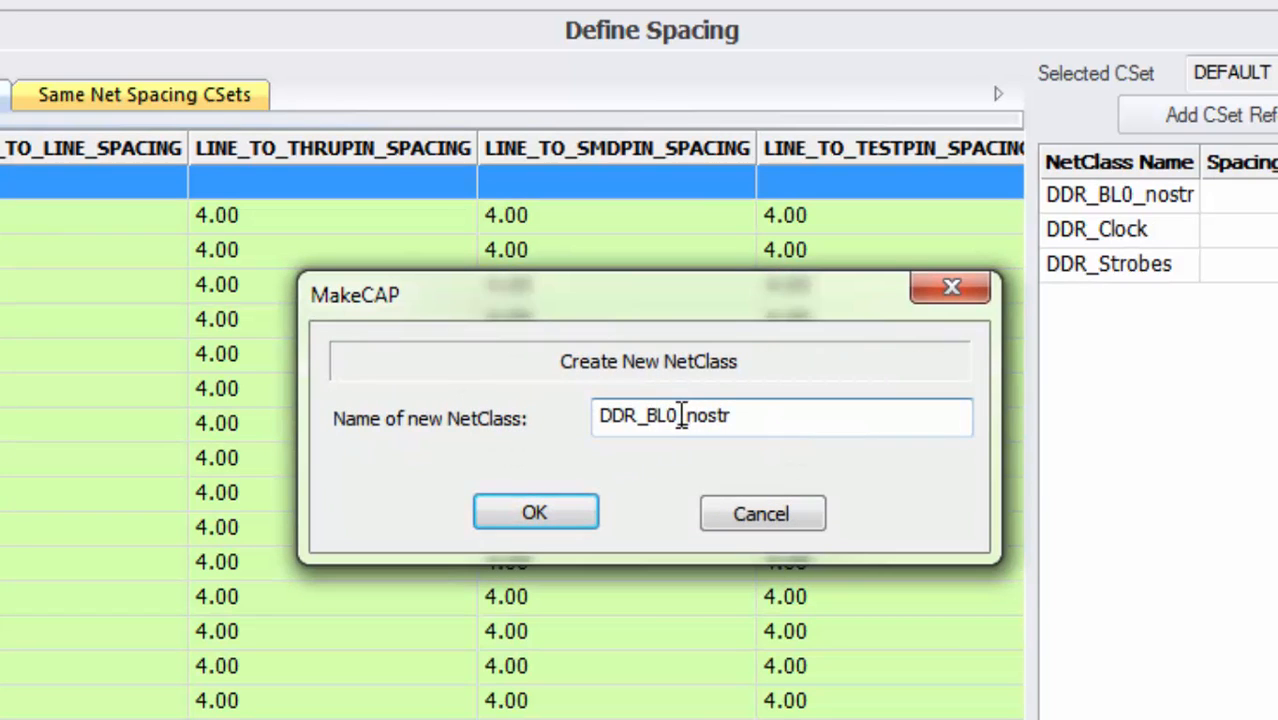
{"action": "key", "text": "BackSpace"}
{"action": "type", "text": "1"}
{"action": "key", "text": "Return"}
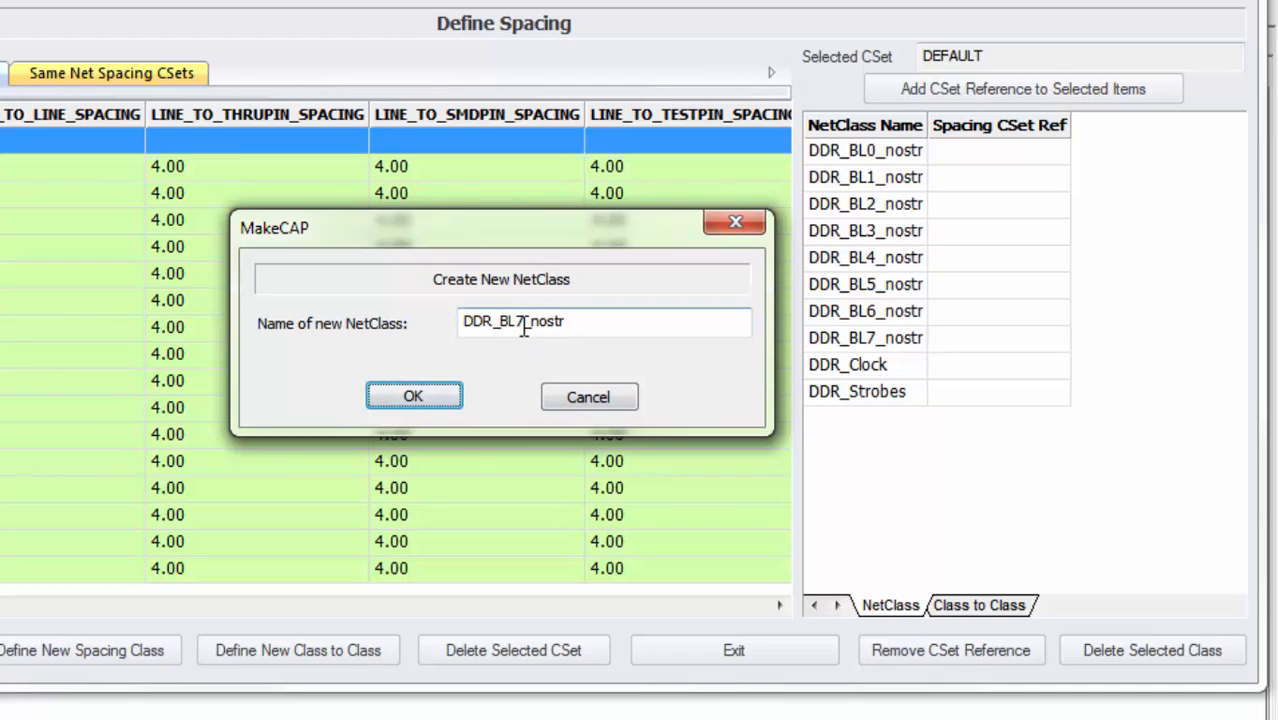
Create a spacing net class named DDR_AddrCtl_noclk and finish adding net classes
{"action": "left_click", "coordinate": [524, 322]}
{"action": "key", "text": "BackSpace"}
{"action": "key", "text": "BackSpace"}
{"action": "key", "text": "BackSpace"}
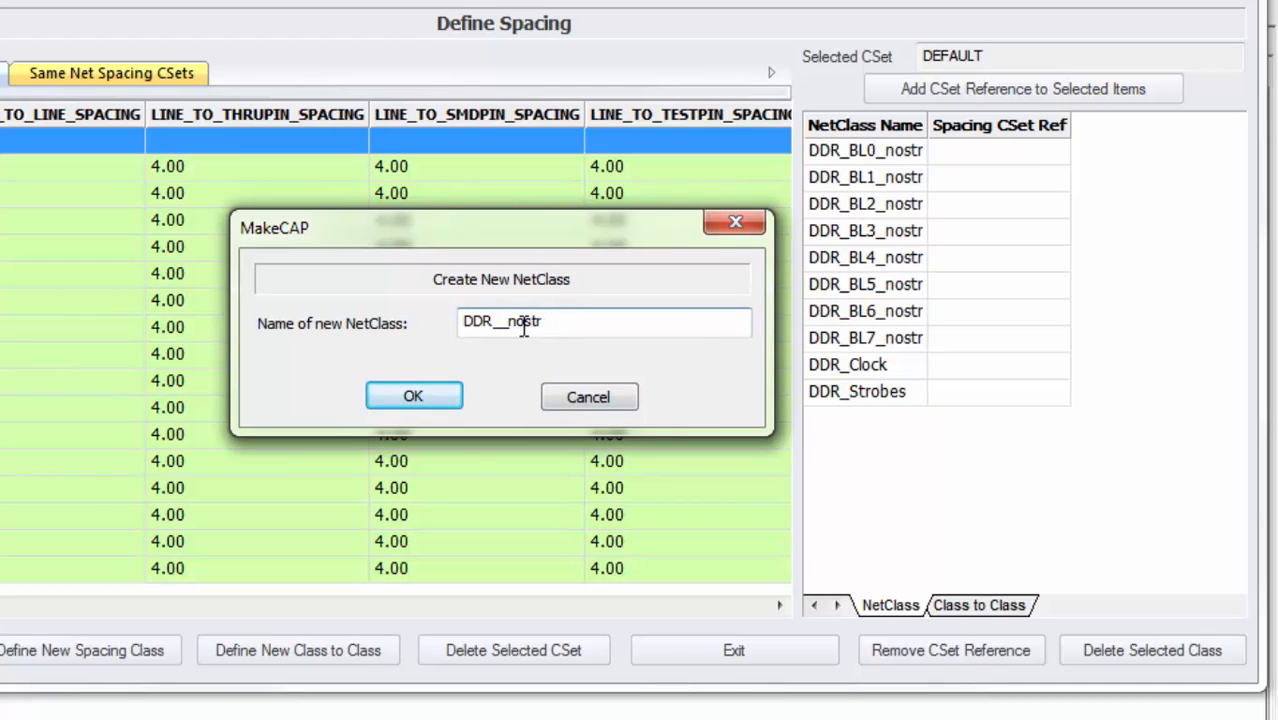
{"action": "type", "text": "AddrCtl"}
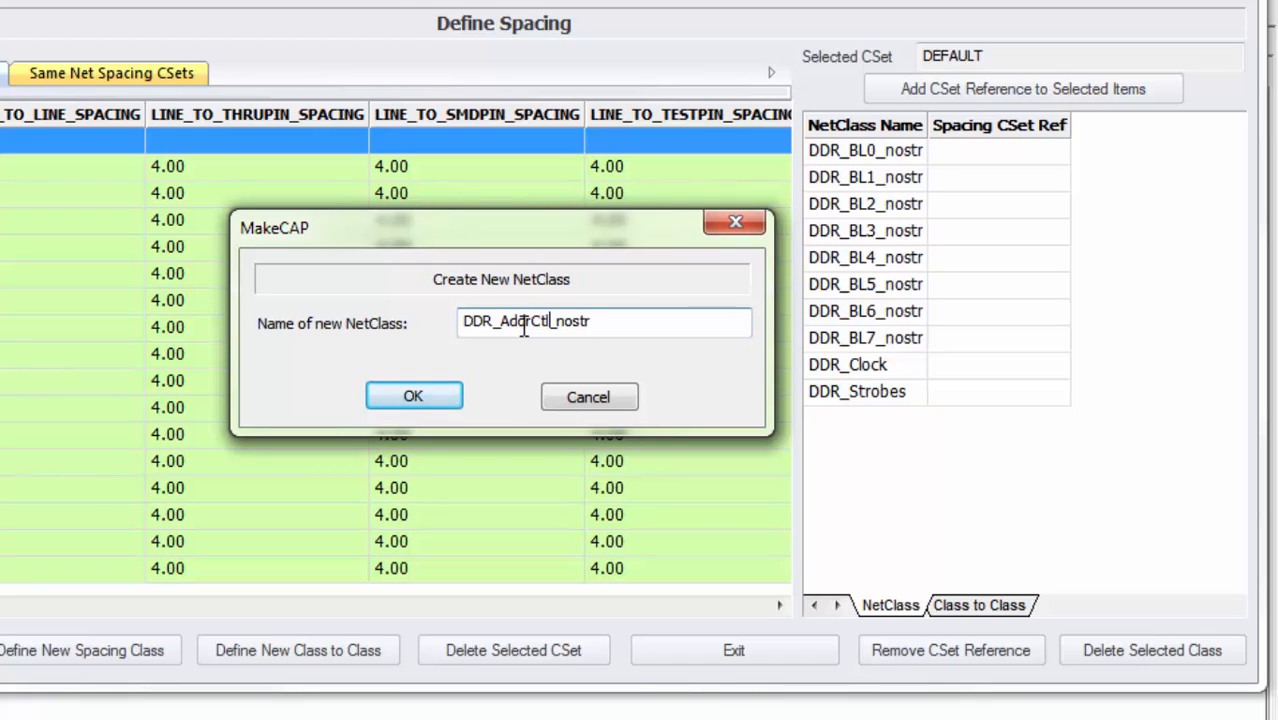
{"action": "left_click", "coordinate": [603, 326]}
{"action": "key", "text": "BackSpace"}
{"action": "key", "text": "BackSpace"}
{"action": "key", "text": "BackSpace"}
{"action": "type", "text": "clk"}
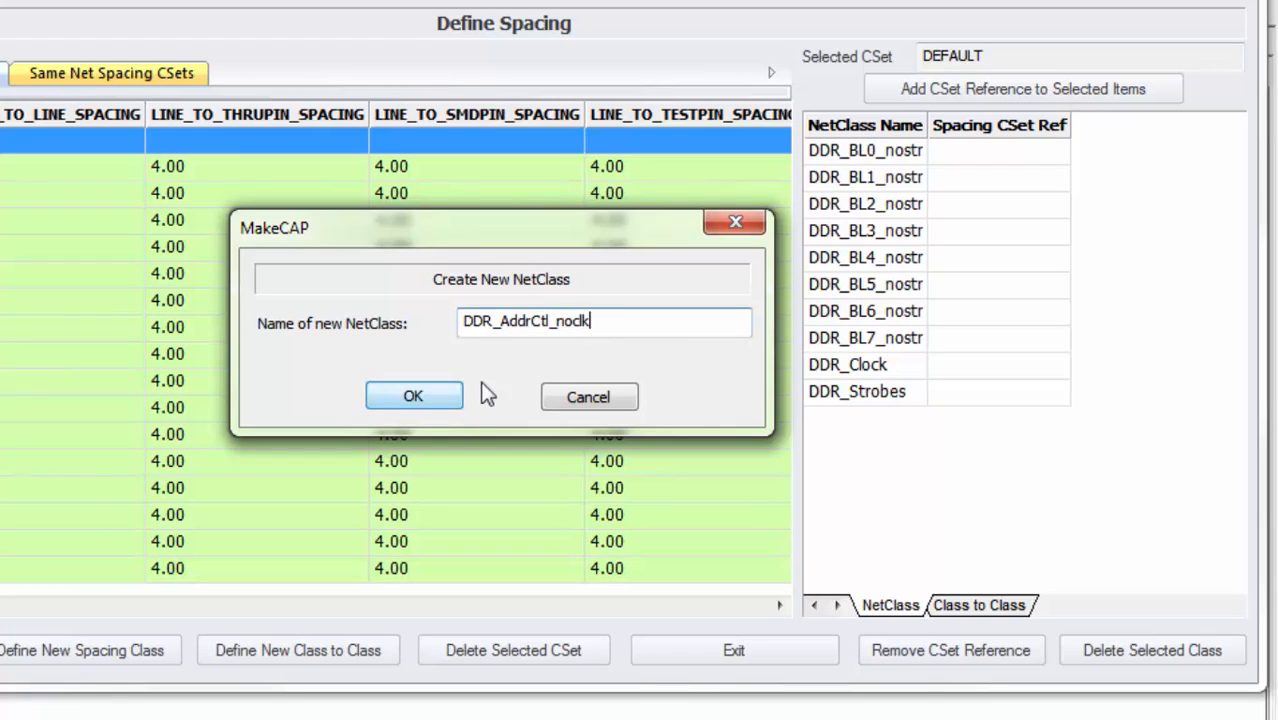
{"action": "left_click", "coordinate": [428, 394]}
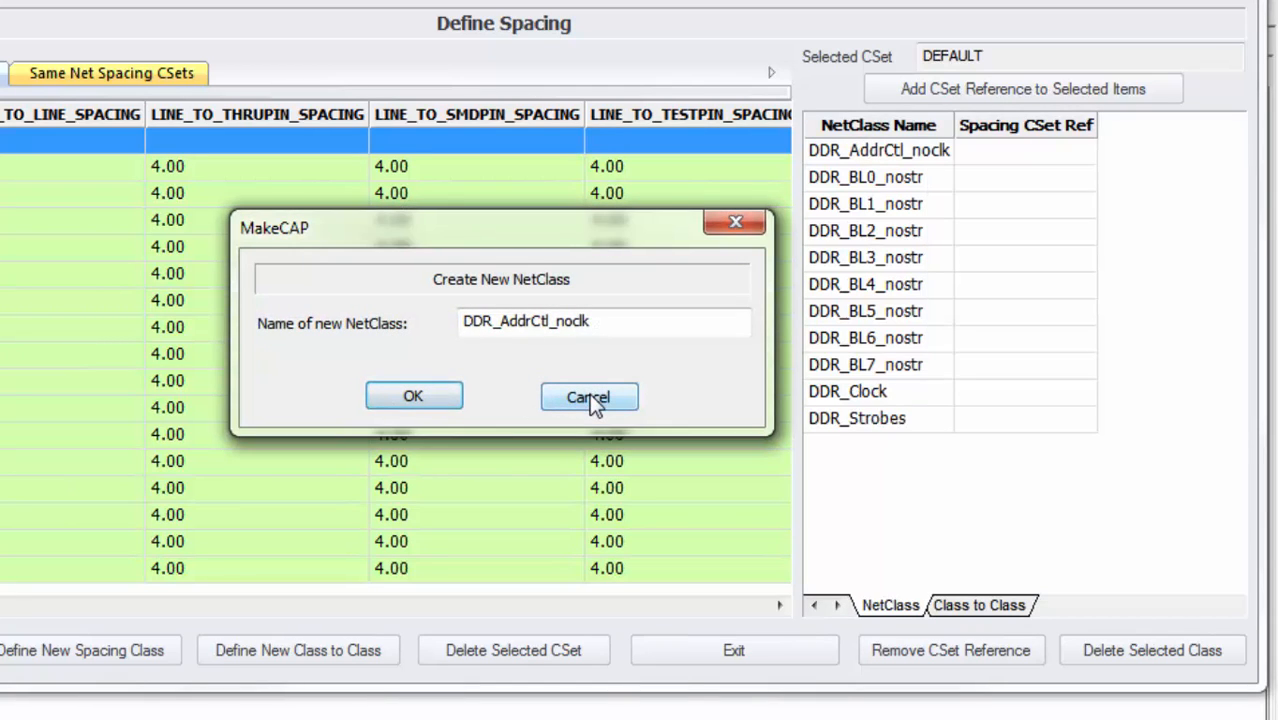
{"action": "left_click", "coordinate": [589, 397]}
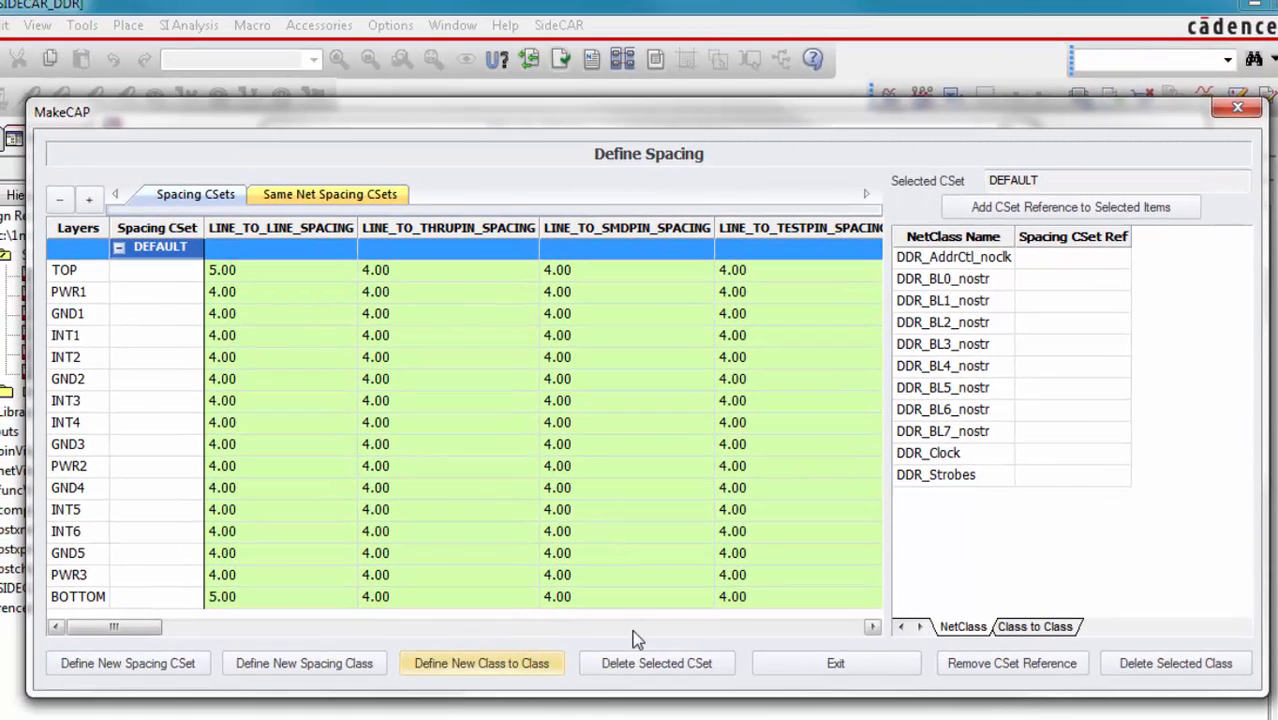
Start a class-to-class definition and associate each of DDR_BL7_nostr, DDR_BL6_nostr, DDR_BL5_nostr, DDR_BL4_nostr and DDR_BL3_nostr with itself
{"action": "left_click", "coordinate": [535, 667]}
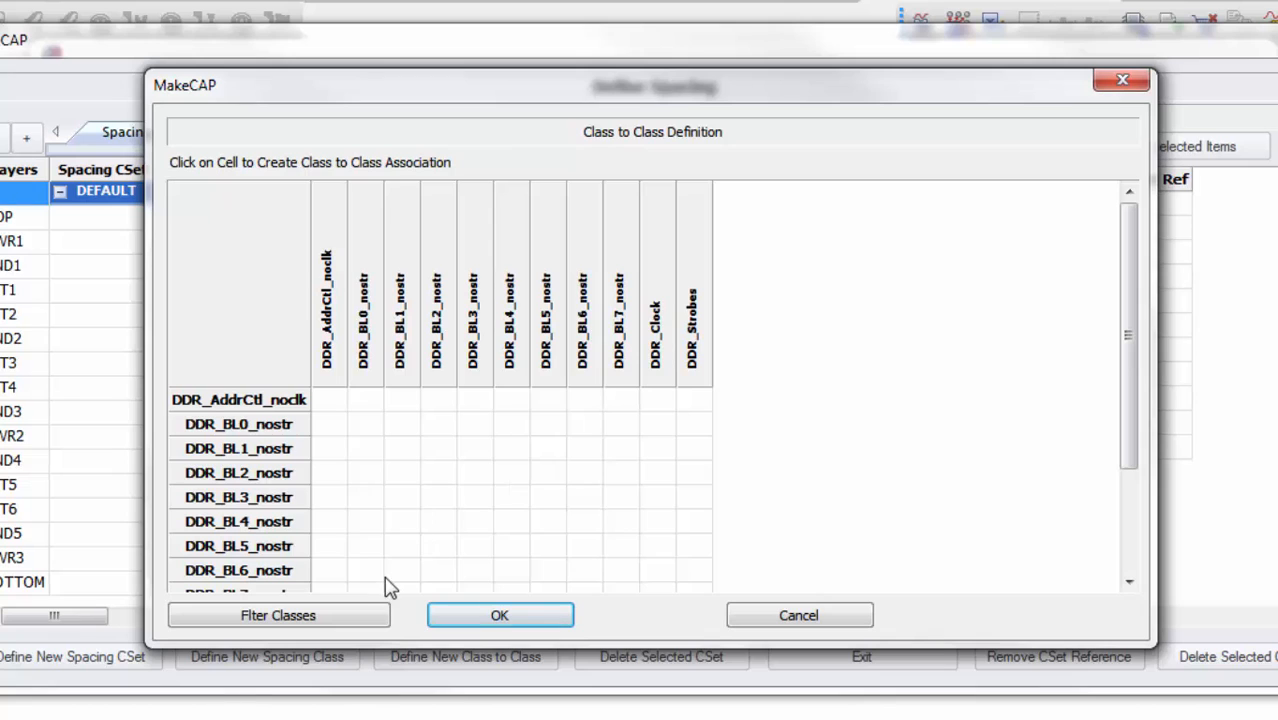
{"action": "left_click", "coordinate": [330, 618]}
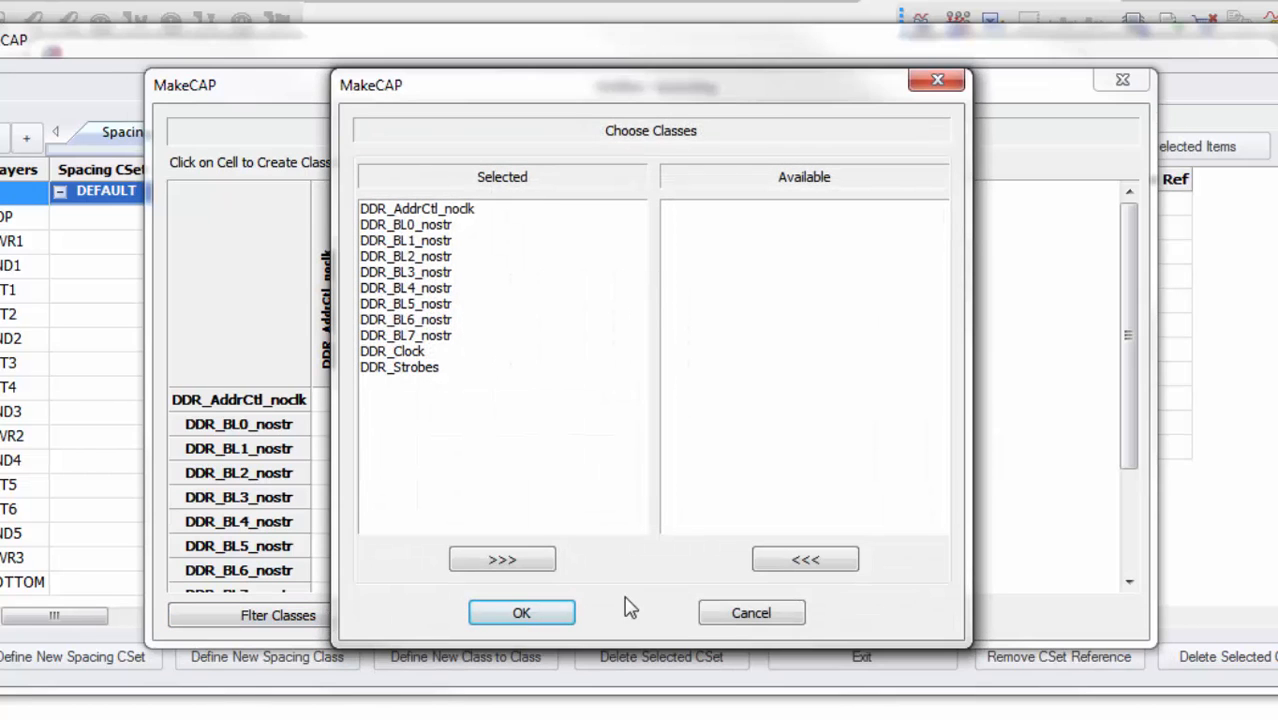
{"action": "left_click", "coordinate": [770, 620]}
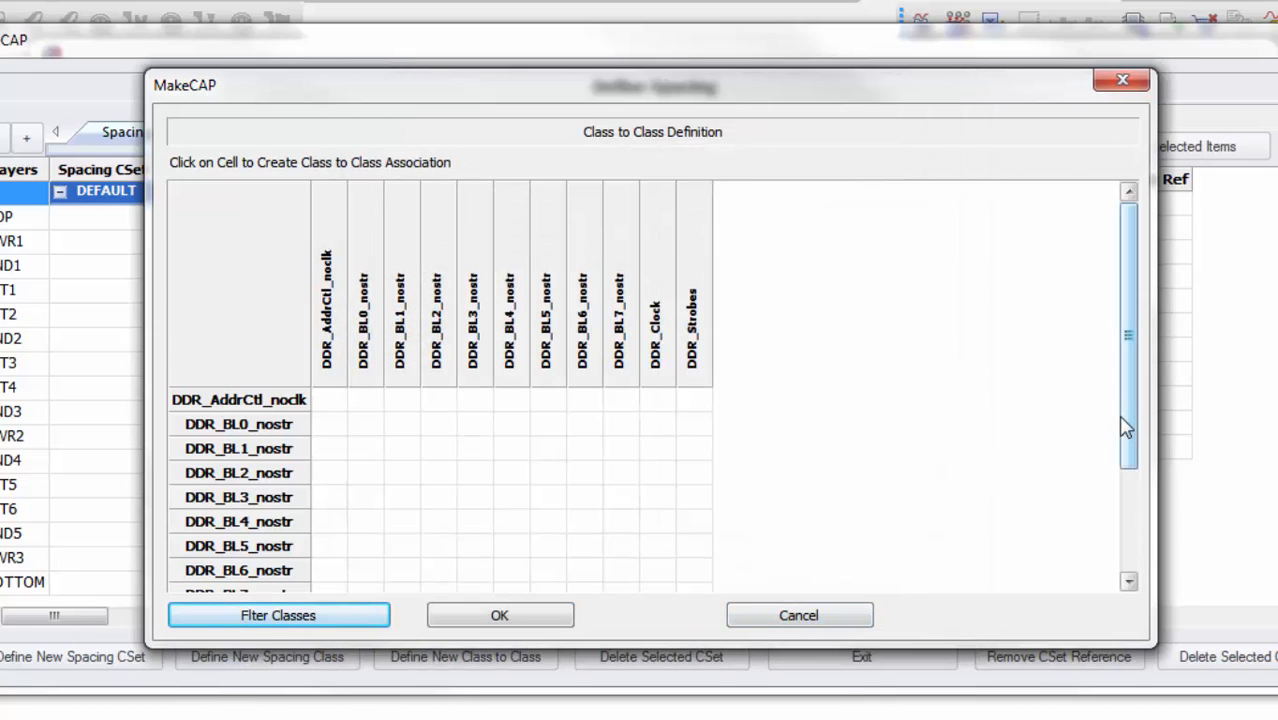
{"action": "left_click_drag", "start_coordinate": [1122, 428], "coordinate": [1133, 527]}
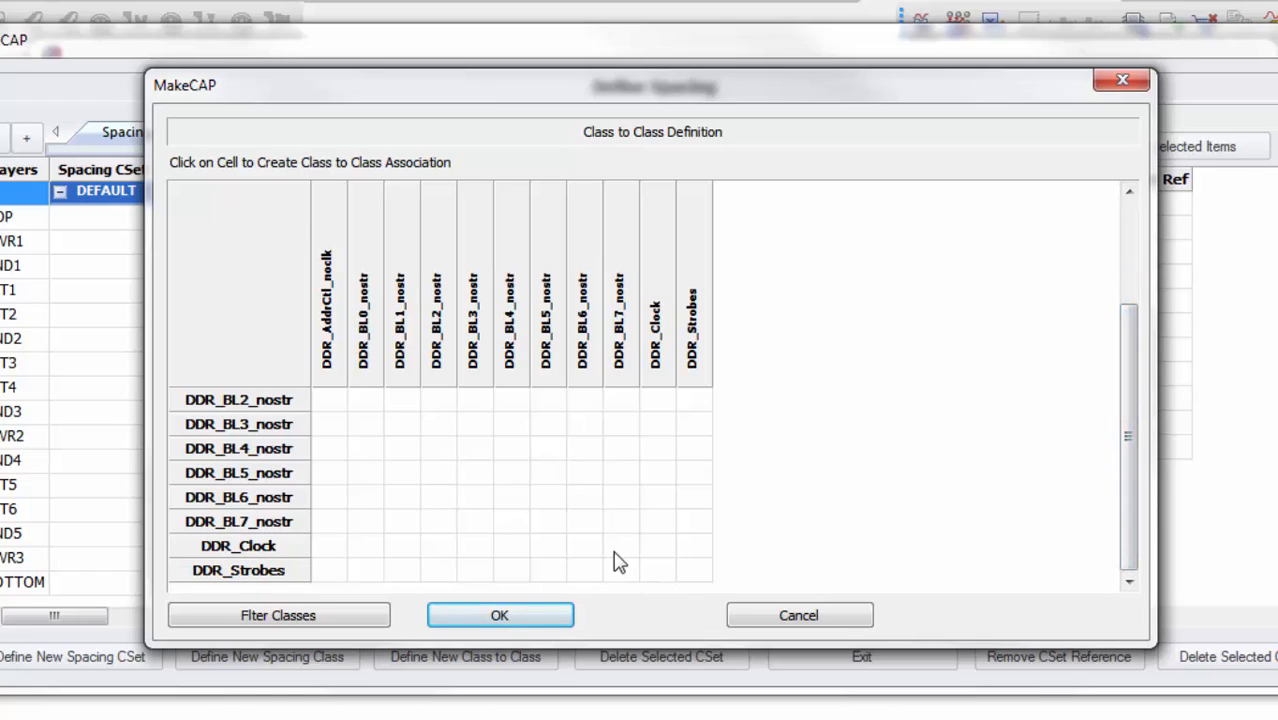
{"action": "left_click", "coordinate": [620, 523]}
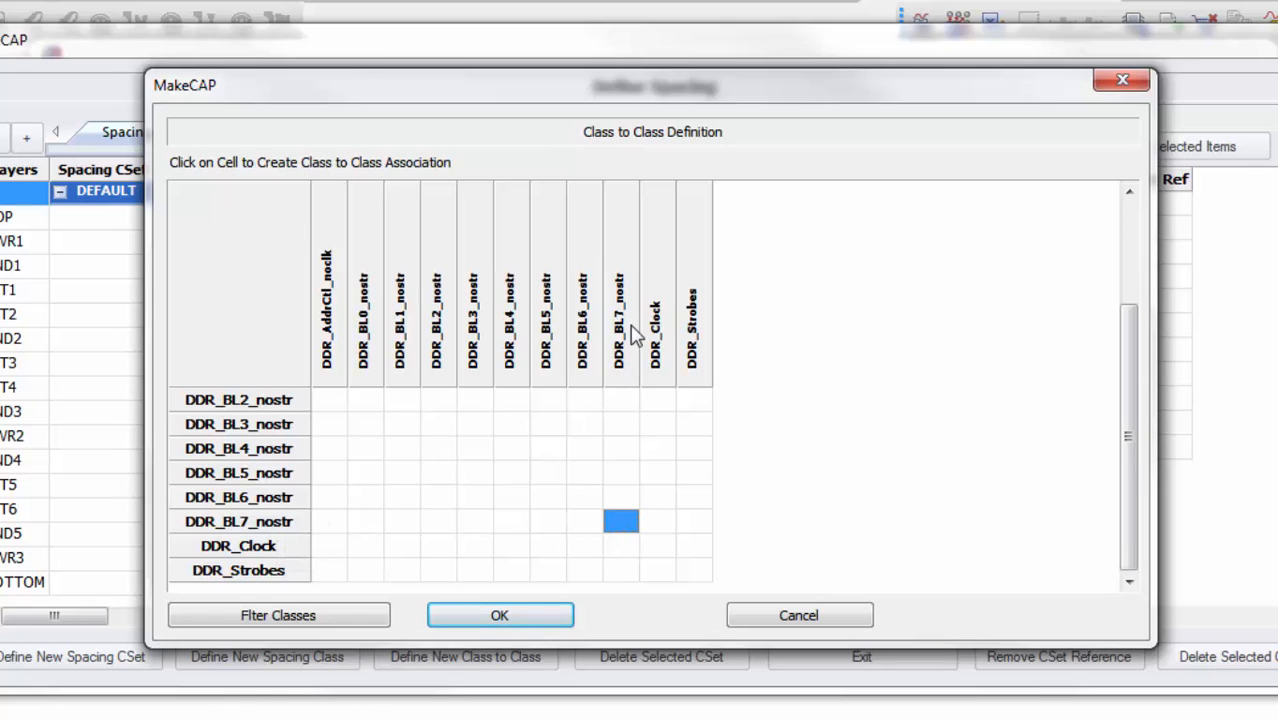
{"action": "left_click", "coordinate": [584, 498]}
{"action": "left_click", "coordinate": [542, 475]}
{"action": "left_click", "coordinate": [512, 450]}
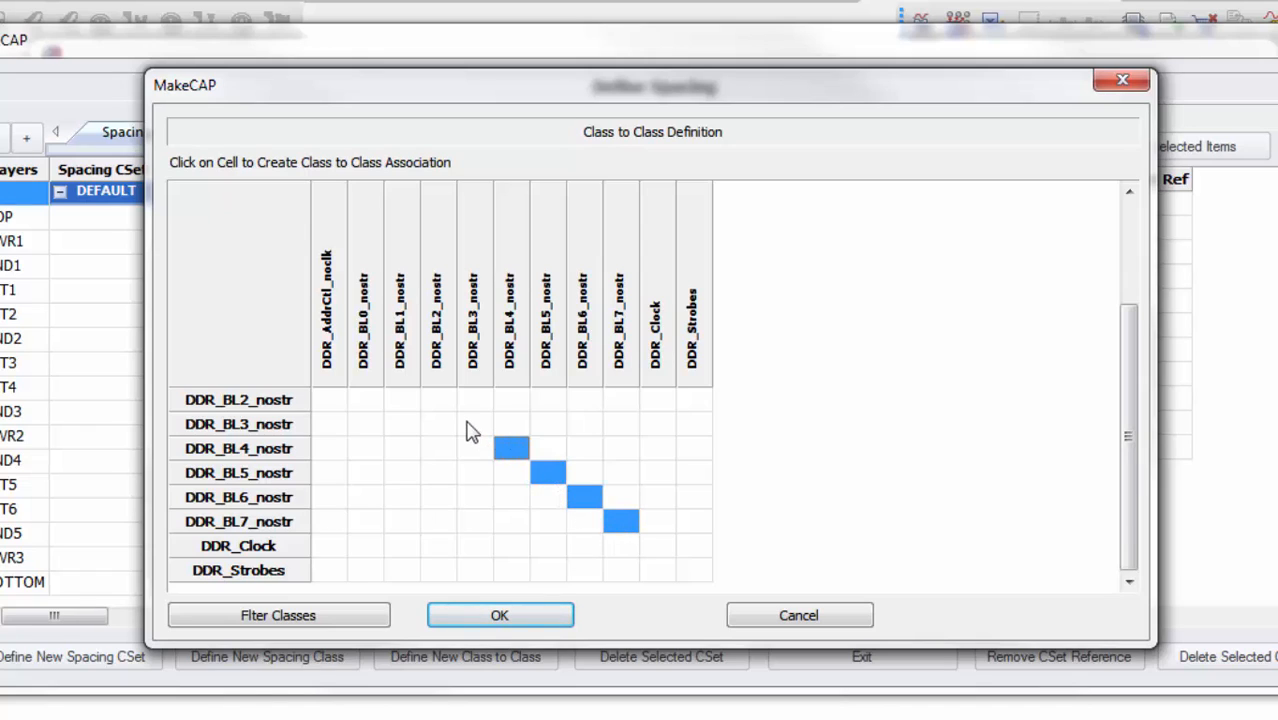
{"action": "left_click", "coordinate": [472, 426]}
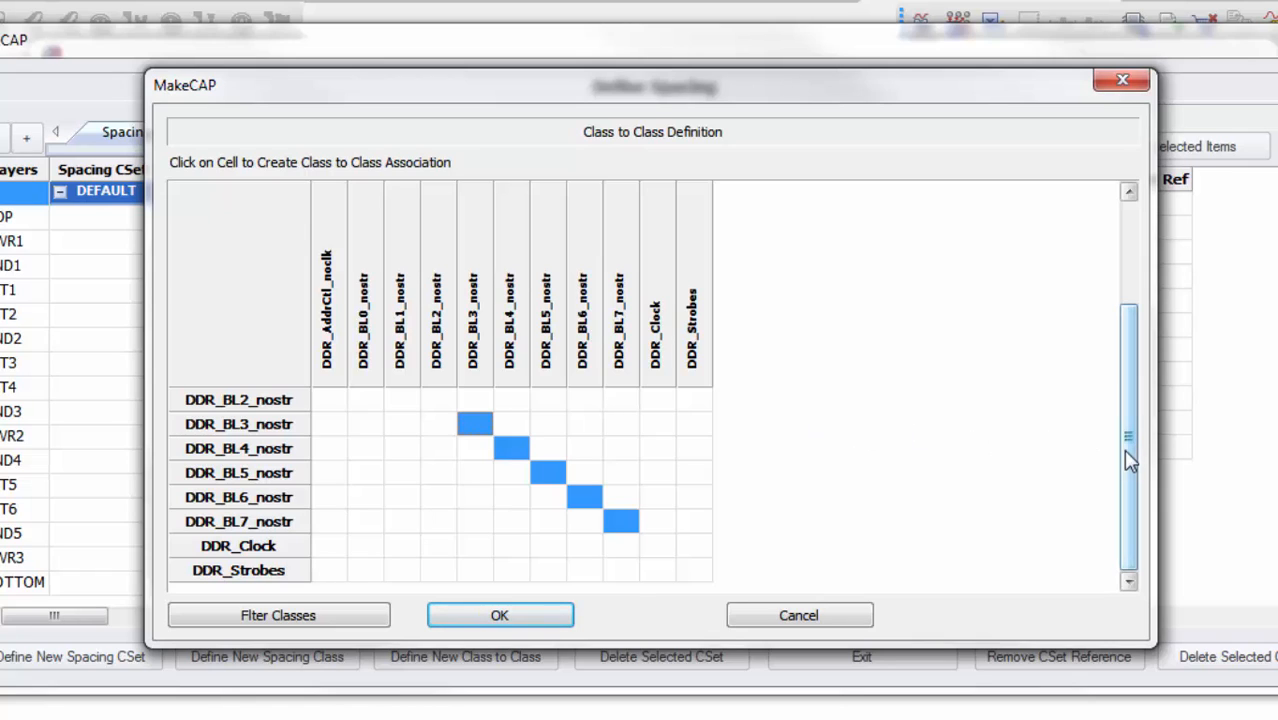
Associate each of DDR_BL2_nostr, DDR_BL1_nostr, DDR_BL0_nostr and DDR_AddrCtl_noclk with itself and apply the class-to-class definition
{"action": "left_click_drag", "start_coordinate": [1127, 451], "coordinate": [1142, 330]}
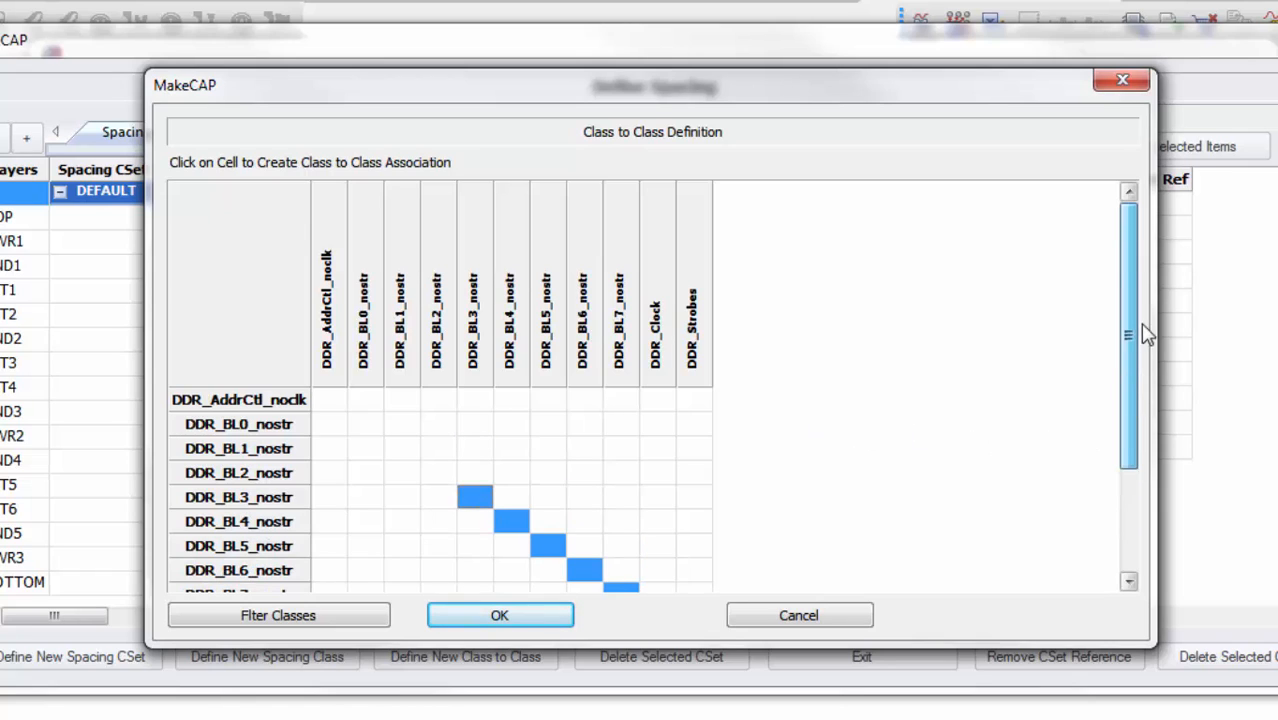
{"action": "left_click", "coordinate": [438, 473]}
{"action": "left_click", "coordinate": [401, 449]}
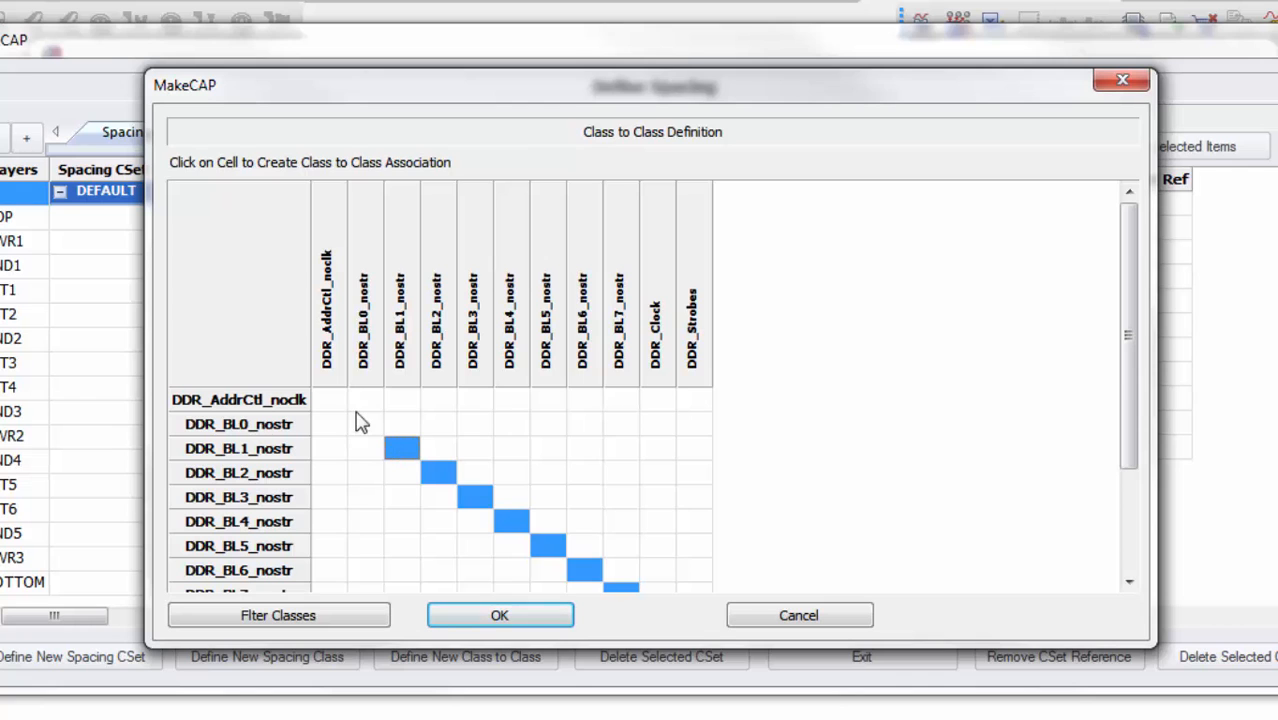
{"action": "left_click", "coordinate": [362, 427]}
{"action": "left_click", "coordinate": [329, 400]}
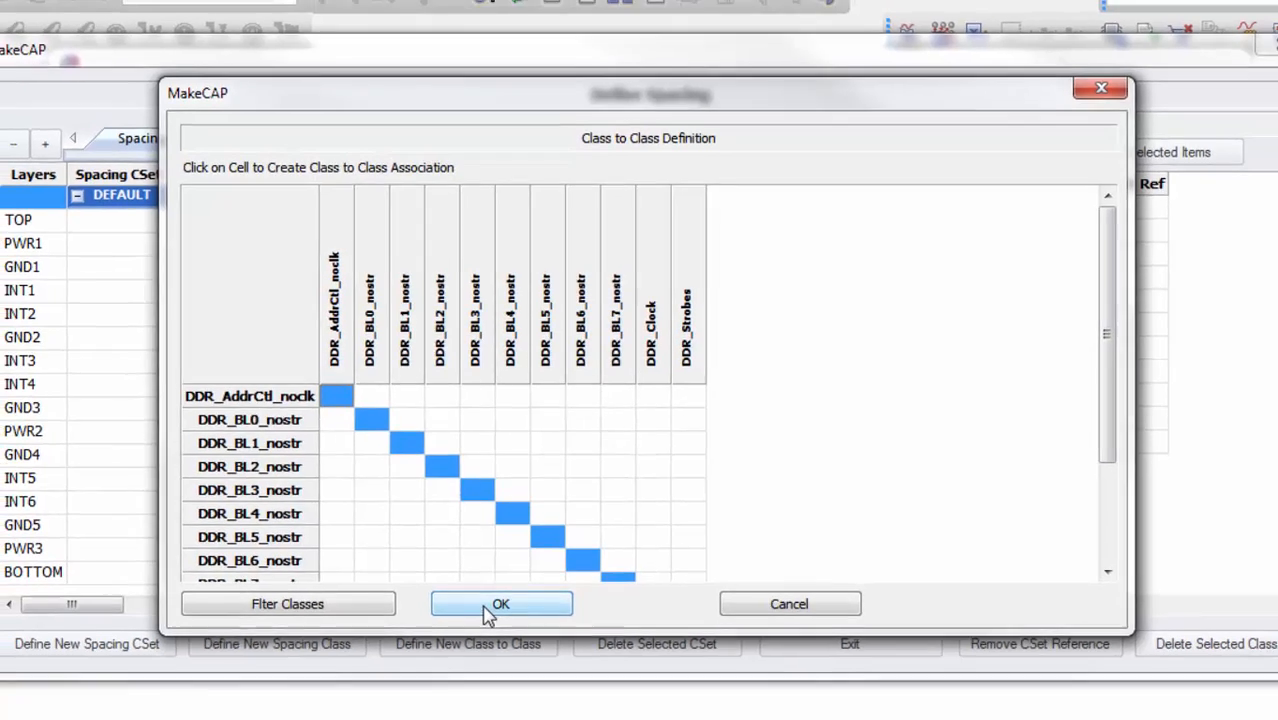
{"action": "left_click", "coordinate": [488, 618]}
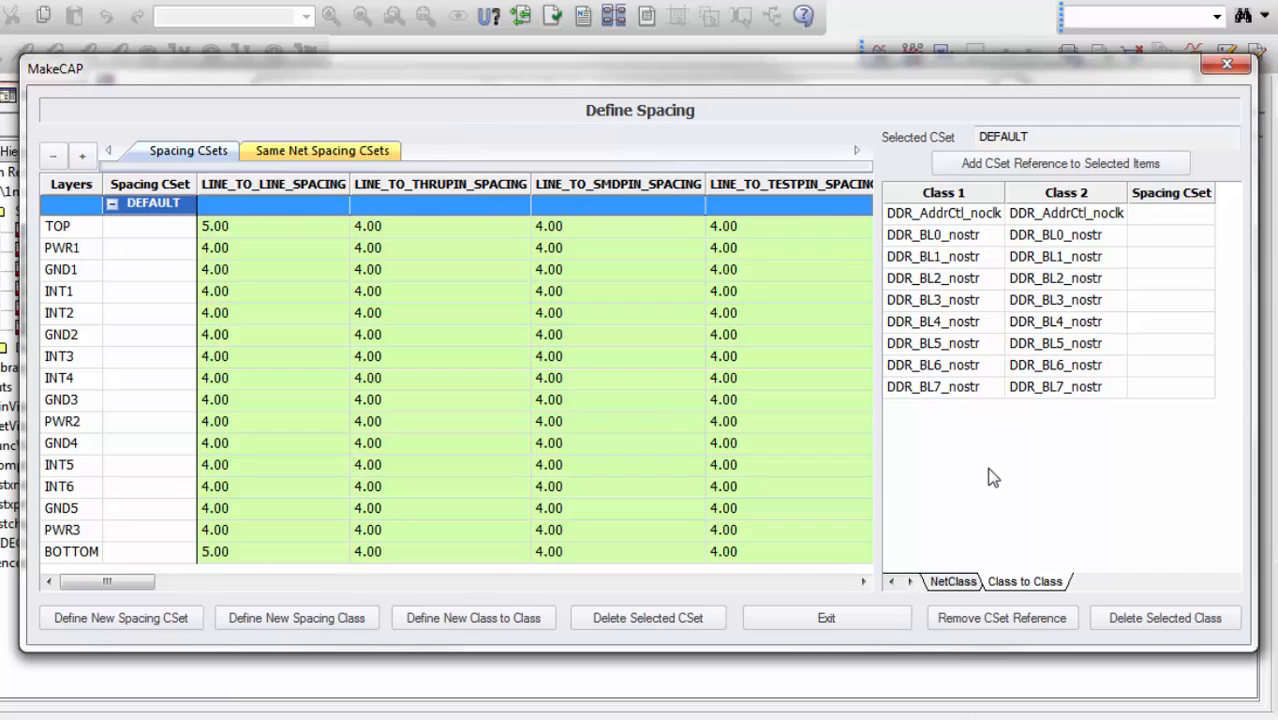
{"action": "left_click", "coordinate": [943, 586]}
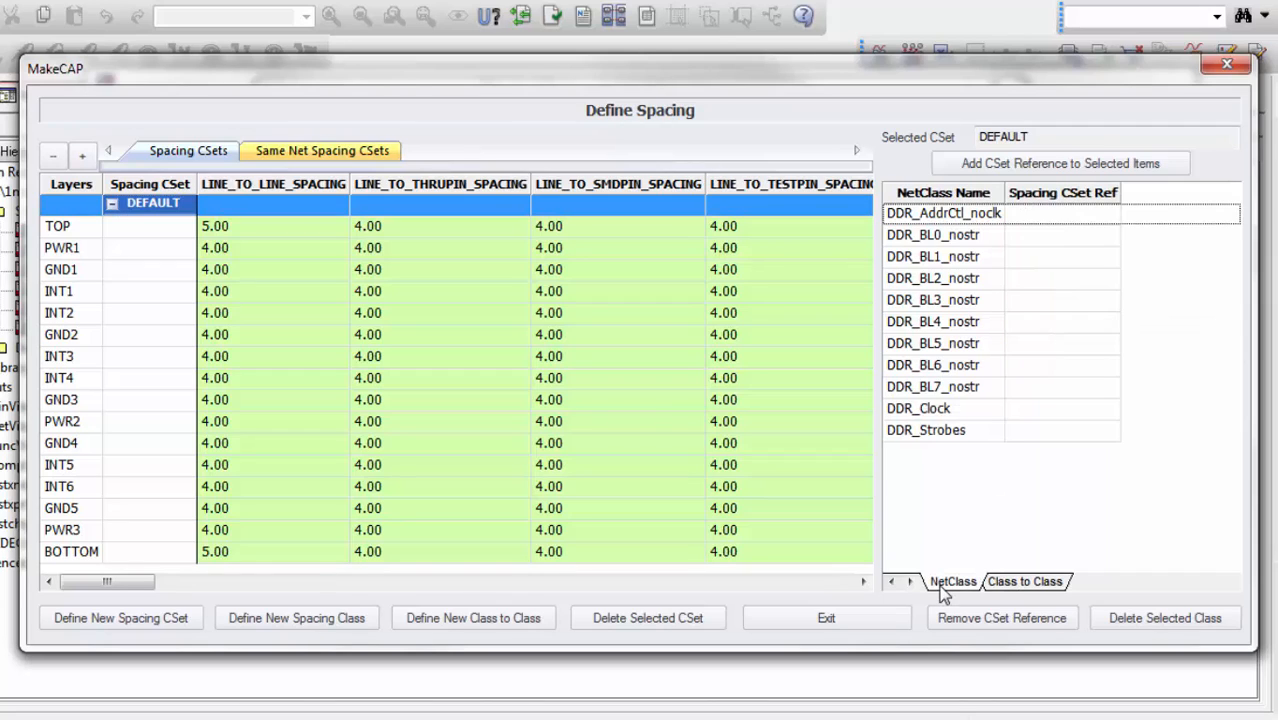
{"action": "left_click", "coordinate": [1031, 582]}
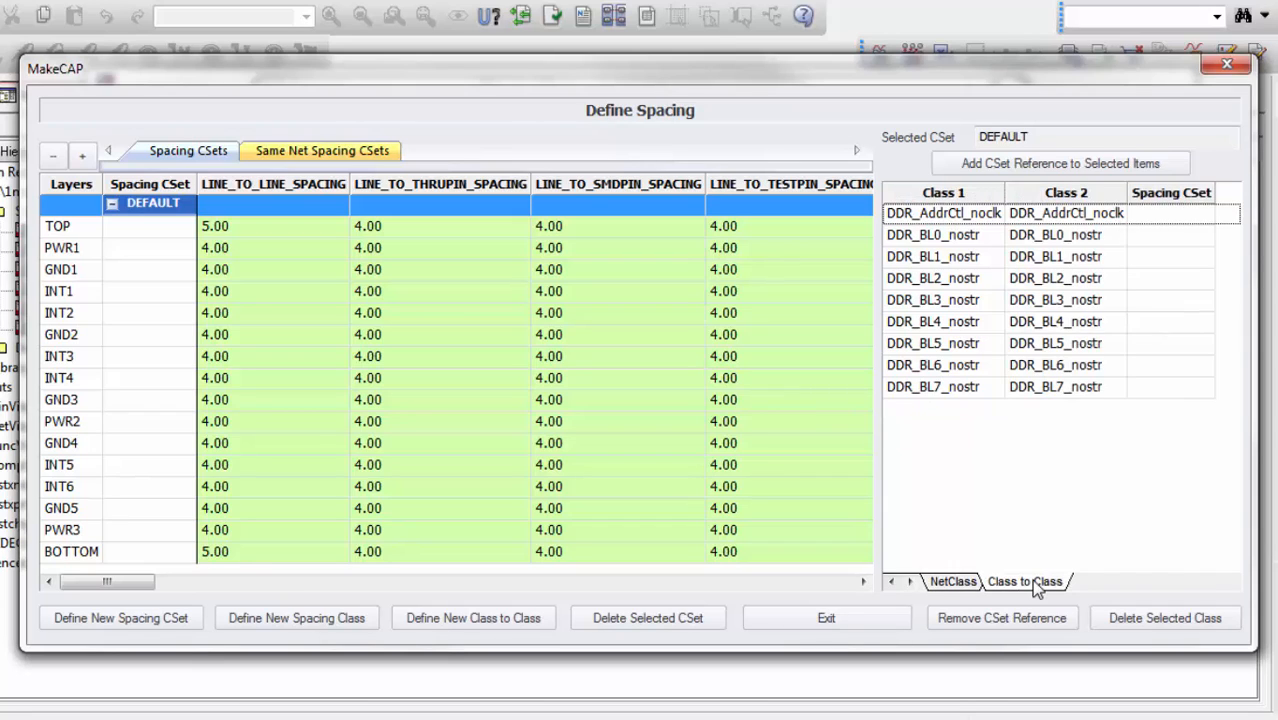